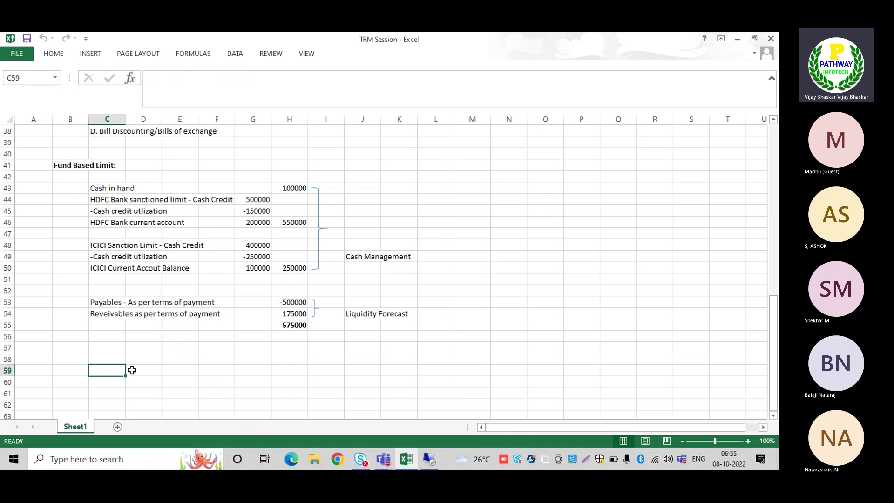
Step: Enter the note '1. Need to activate cash management - OT29' in cell C59
type("1. Nee")
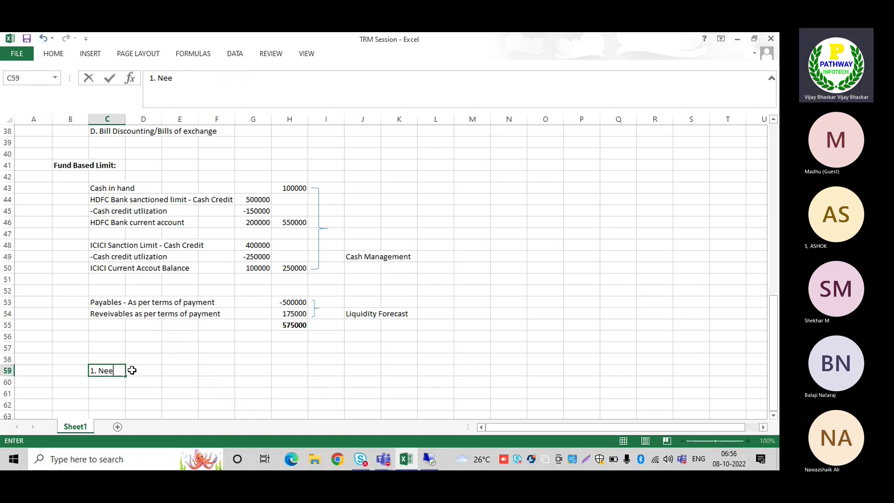
type("d to activate")
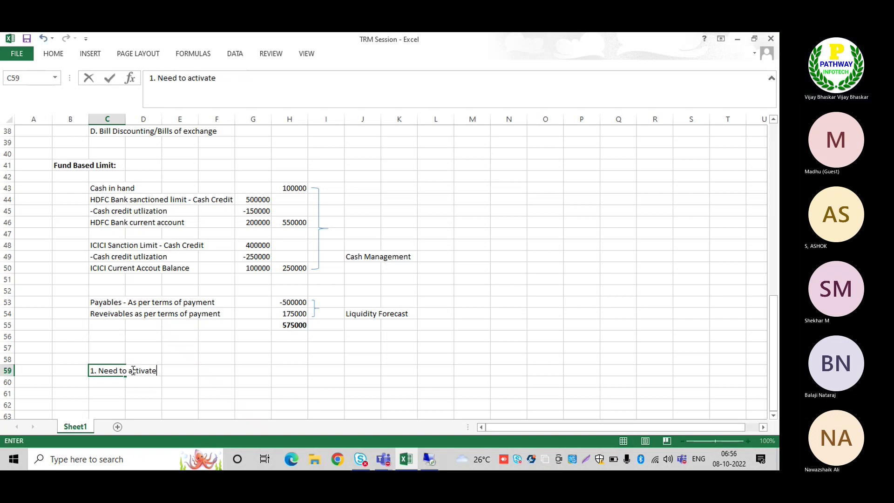
type(" cash management - ")
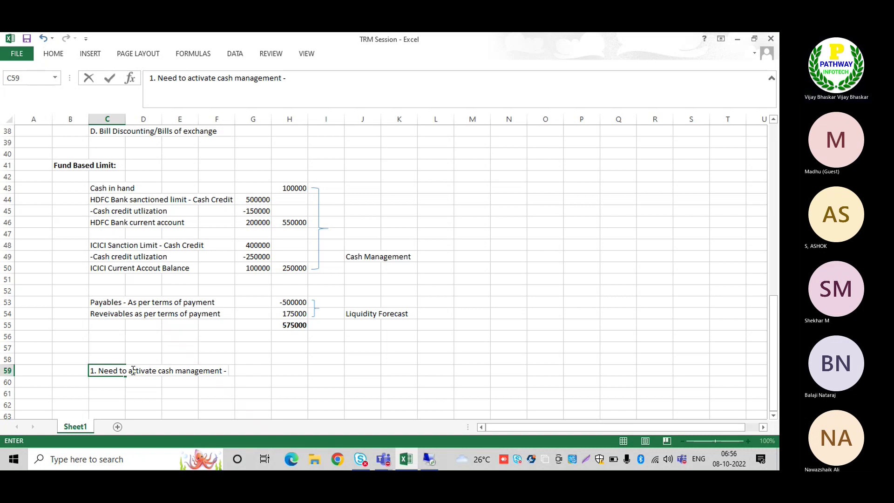
type("OT29")
Step: Commit the first note and enter '2. Activate business function - FIN_FSCM_CLM' in C60
key("Return")
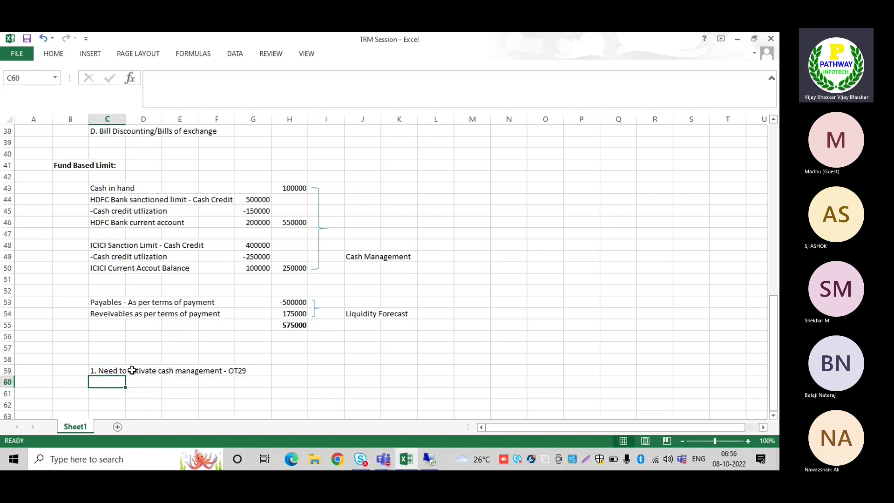
type("2.")
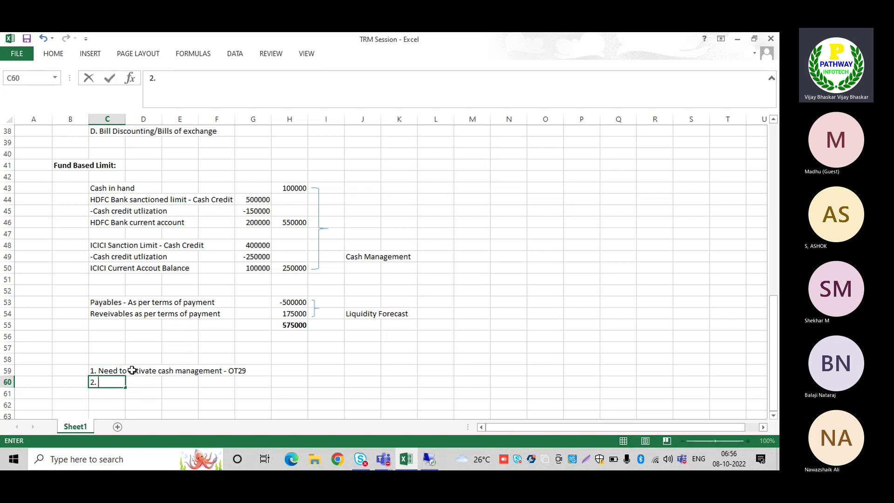
type(" Nee")
key("BackSpace")
key("BackSpace")
key("BackSpace")
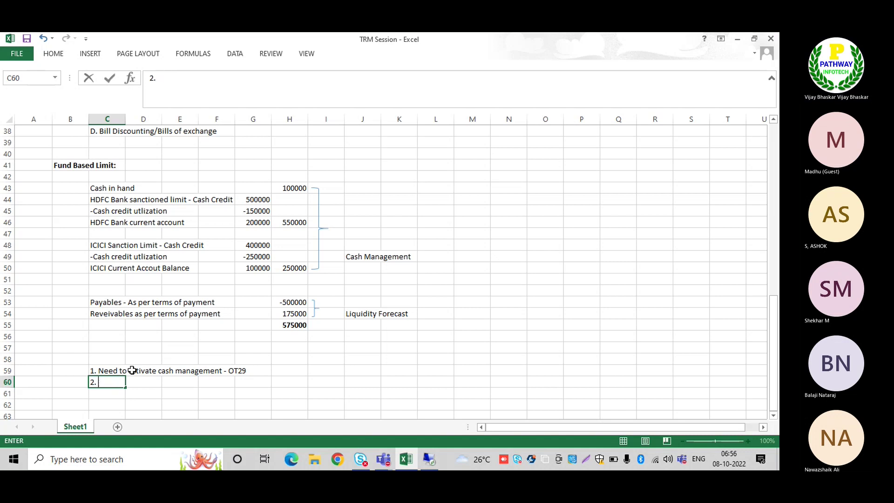
type("Activate busin")
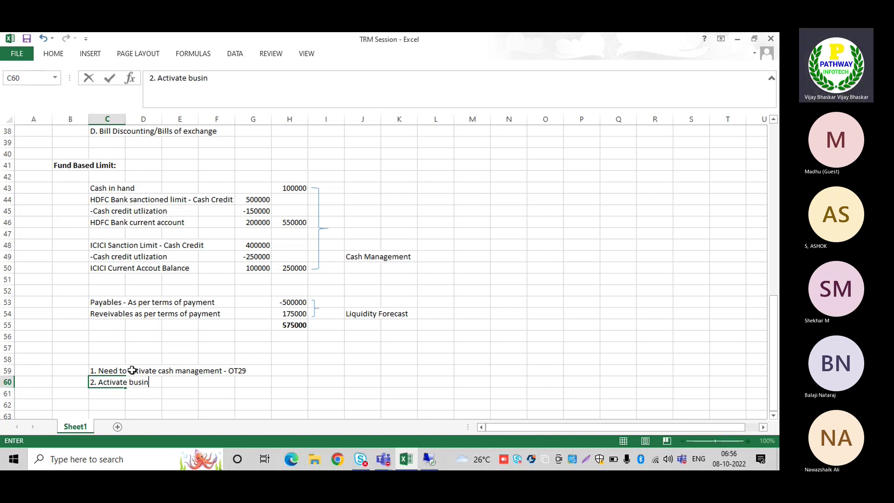
type("ess funct")
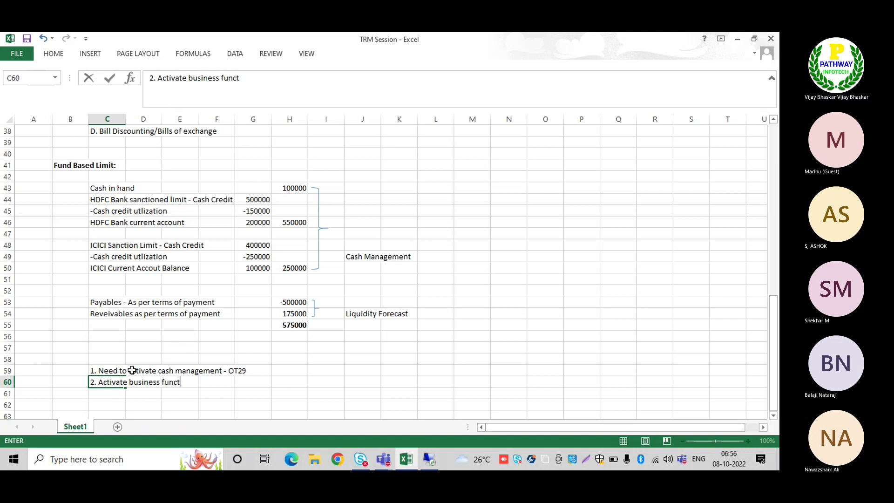
type("ion -")
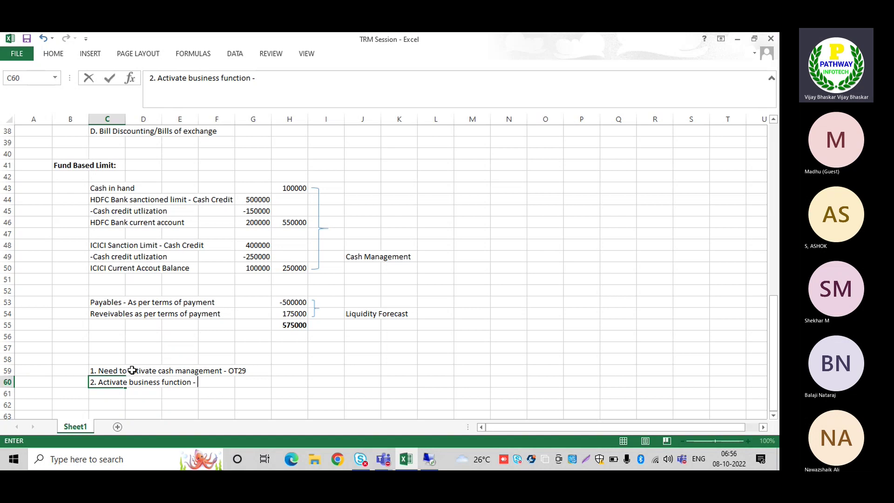
type("FIN_FSCM_CLM")
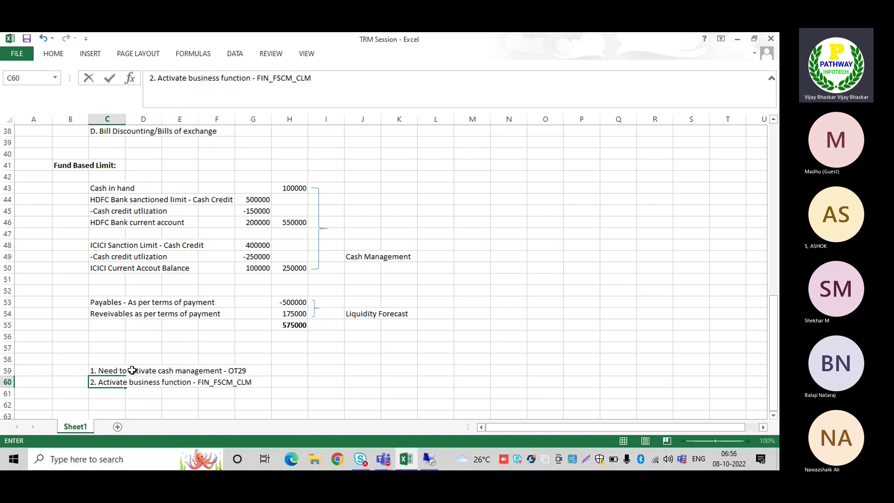
key("Return")
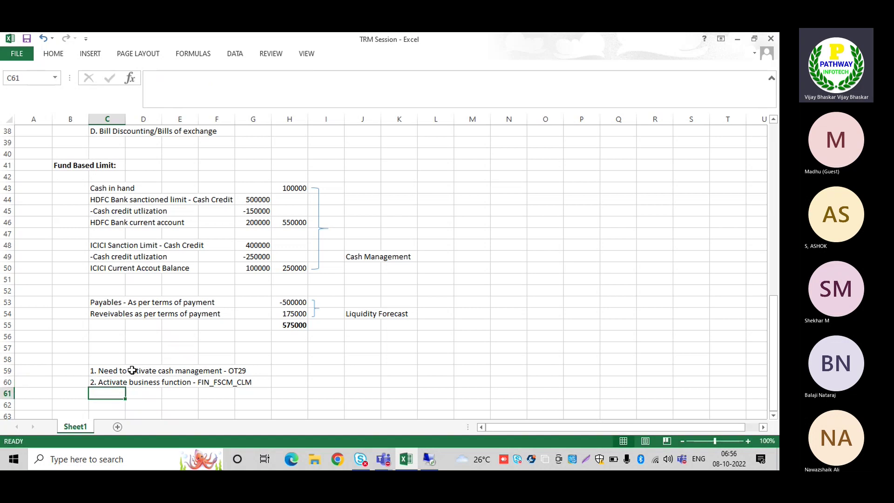
Step: In the SAP session, run /nSPRO and launch Activate Business Functions from the reference IMG
left_click(428, 459)
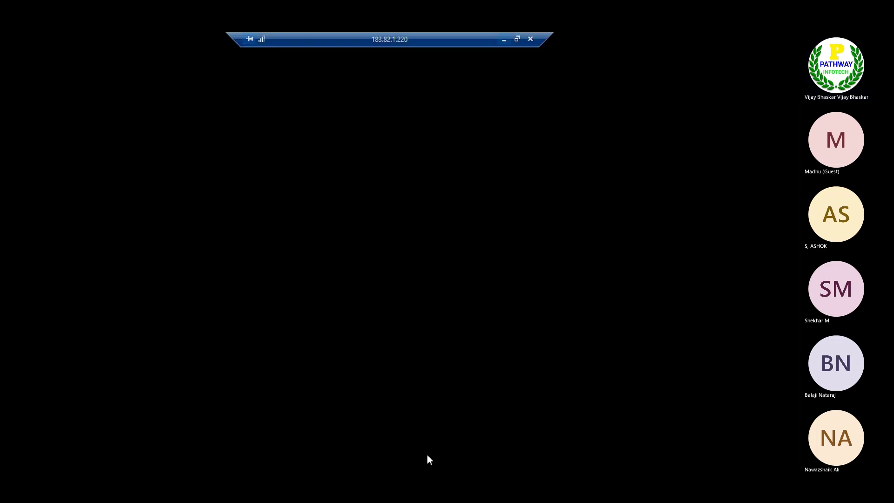
type("/nspro")
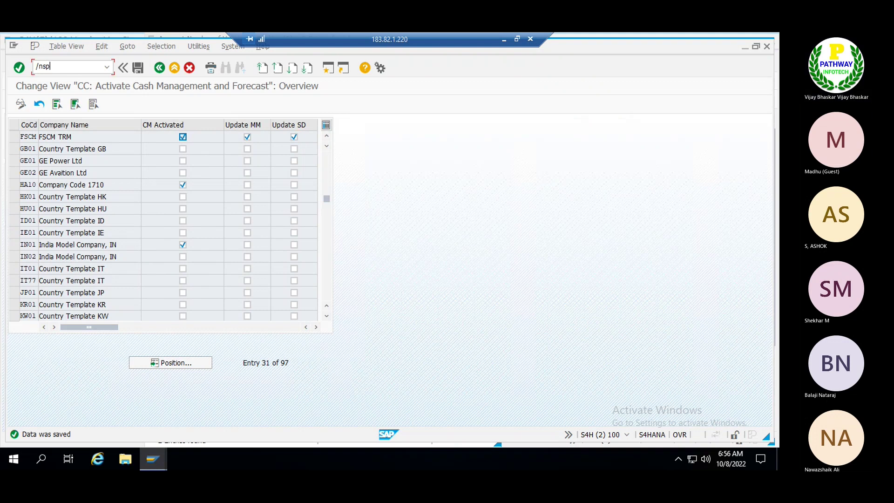
key("Return")
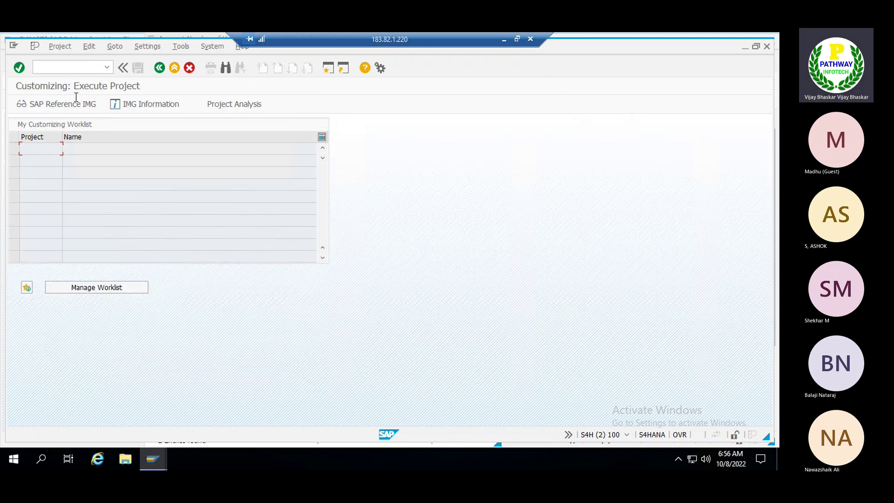
left_click(52, 104)
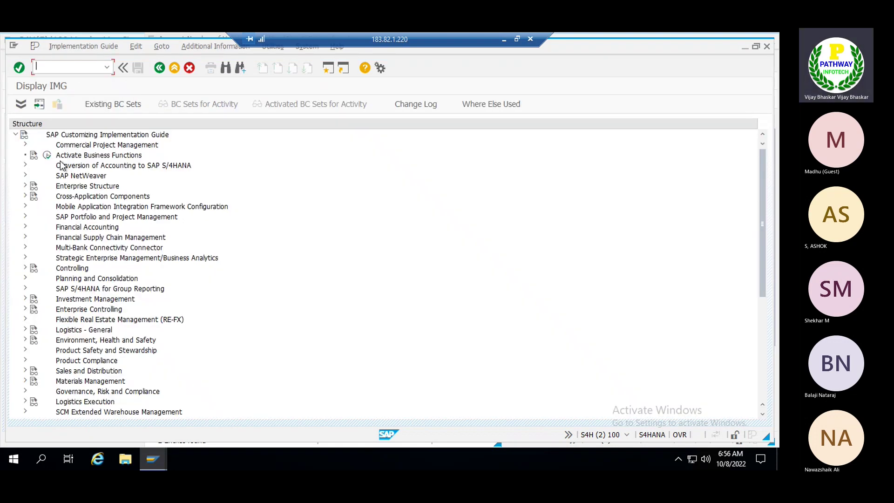
left_click(70, 156)
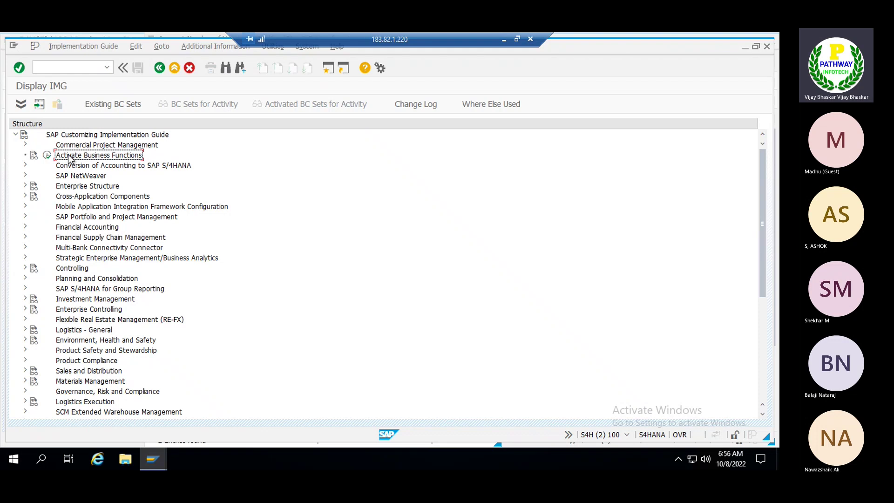
left_click(48, 157)
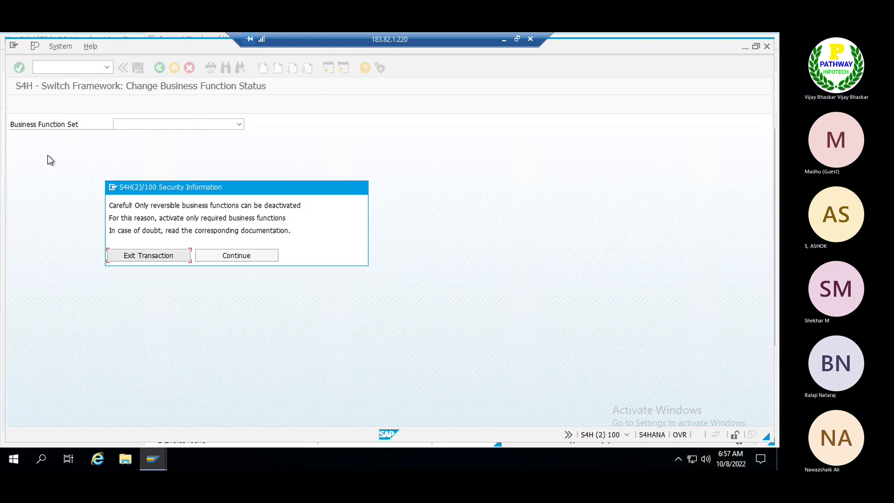
Step: Continue past the reversibility warning and expand the ENTERPRISE_BUSINESS_FUNCTIONS set
left_click(233, 256)
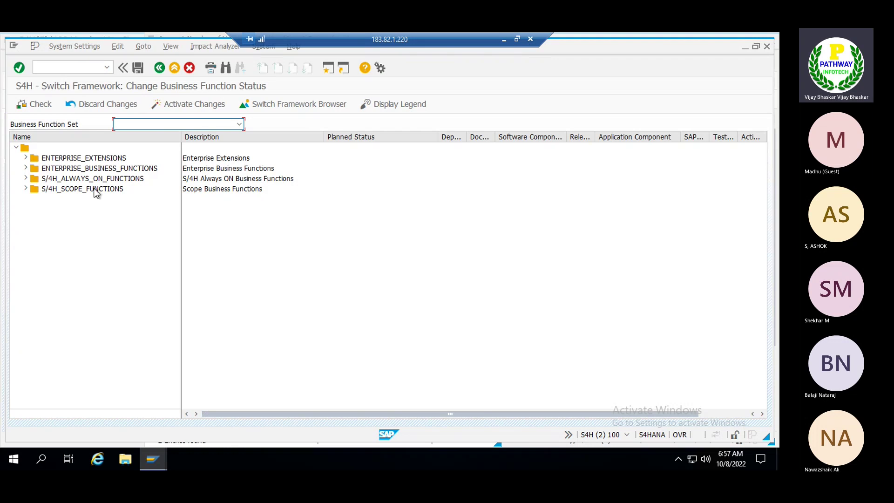
left_click(60, 172)
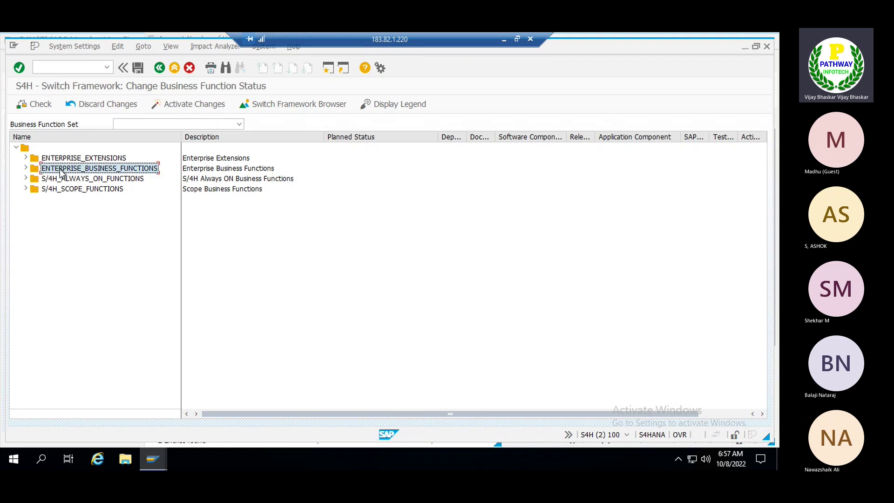
left_click(26, 168)
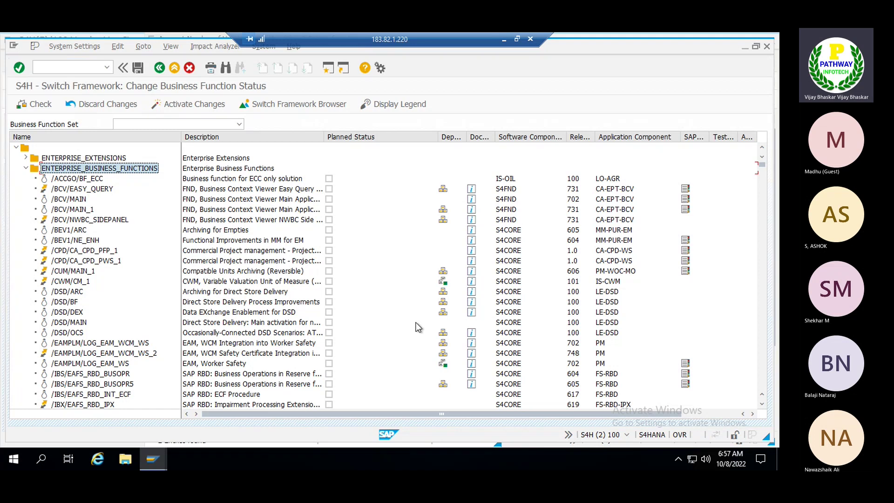
Step: Scroll down to FIN_FSCM_CLM (SAP Cash Management (Reversible)) and mark it for activation
left_click(762, 375)
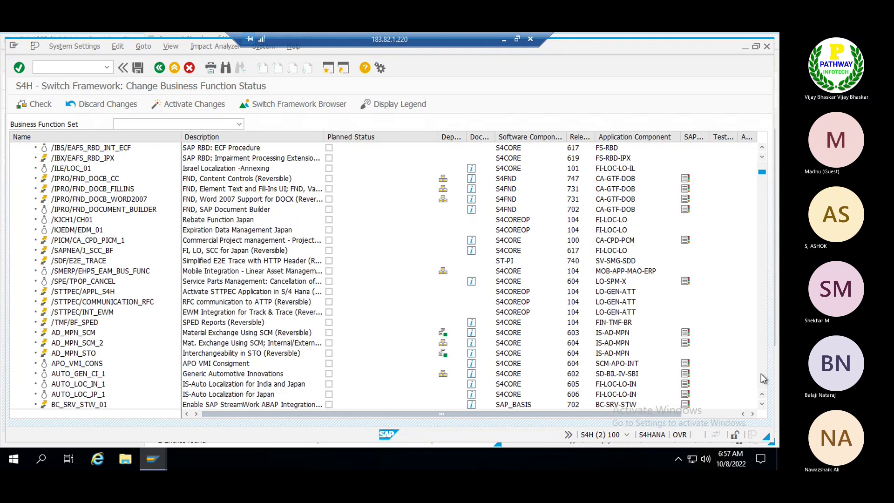
left_click(762, 379)
left_click(762, 379)
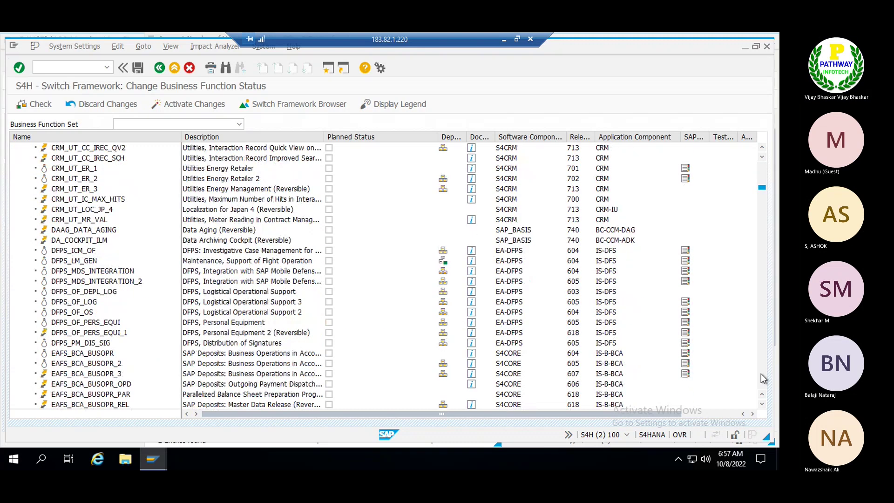
left_click(762, 378)
left_click(762, 378)
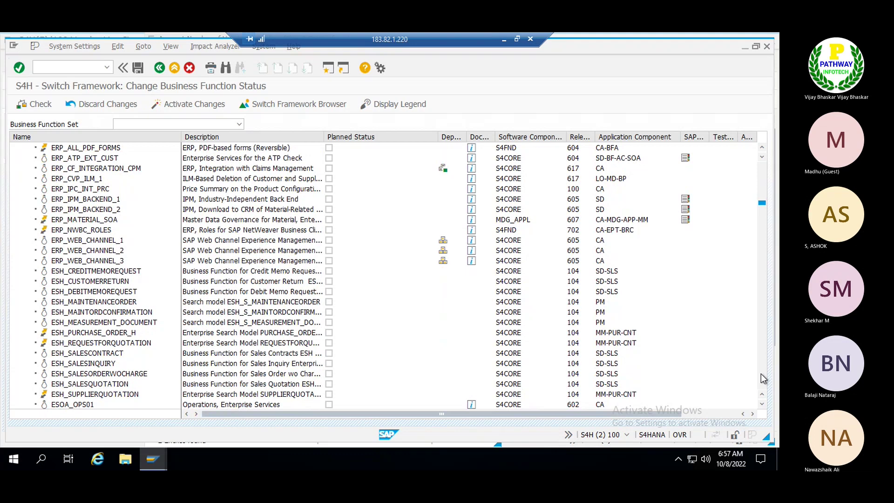
left_click(762, 378)
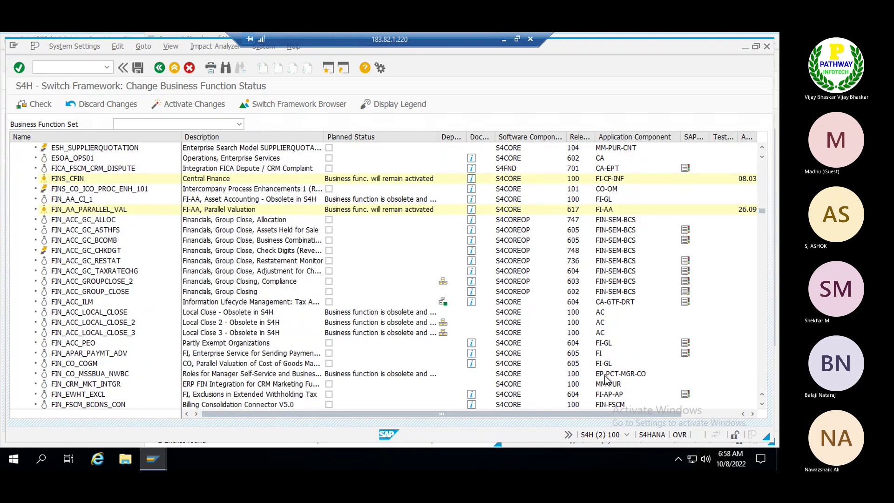
left_click(762, 405)
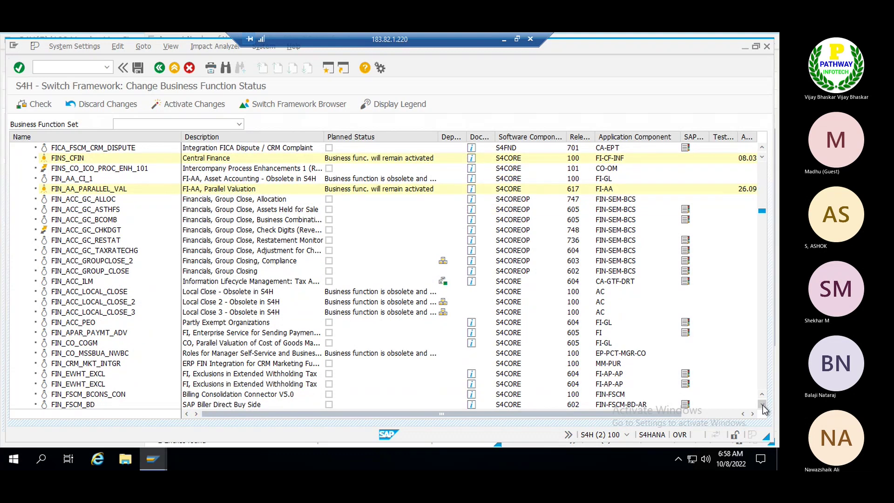
scroll(763, 404, "down", 3)
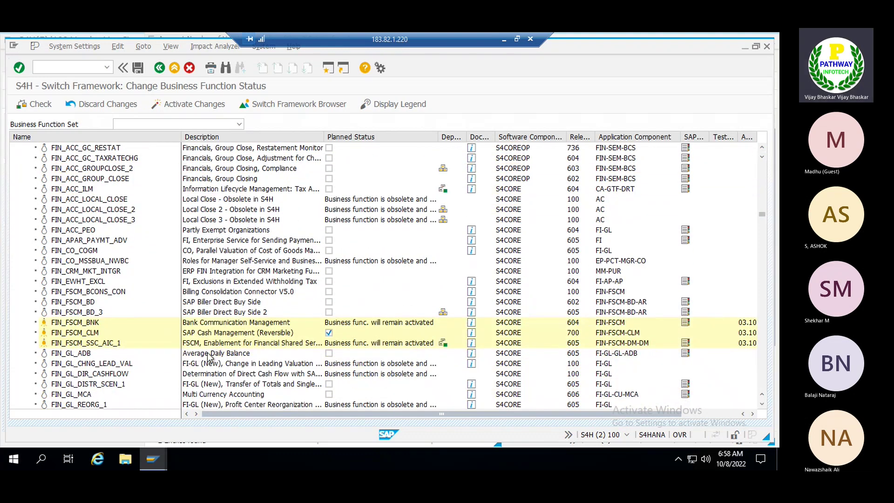
left_click(52, 334)
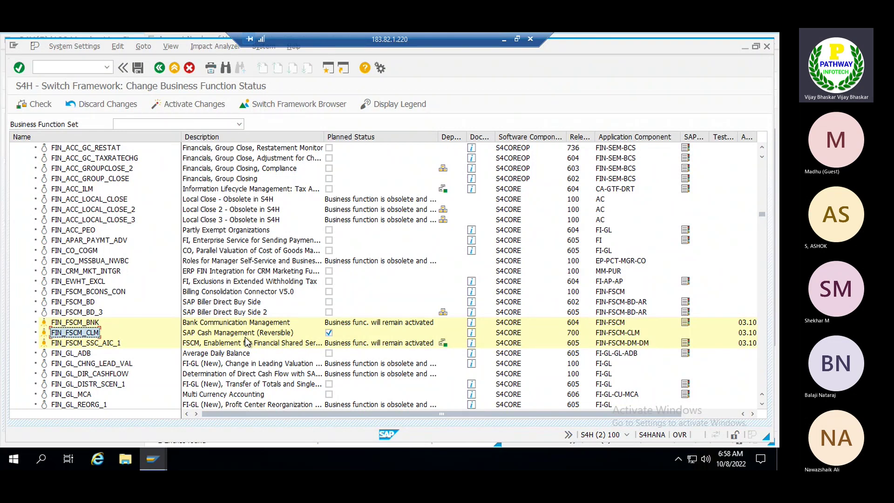
left_click(74, 334)
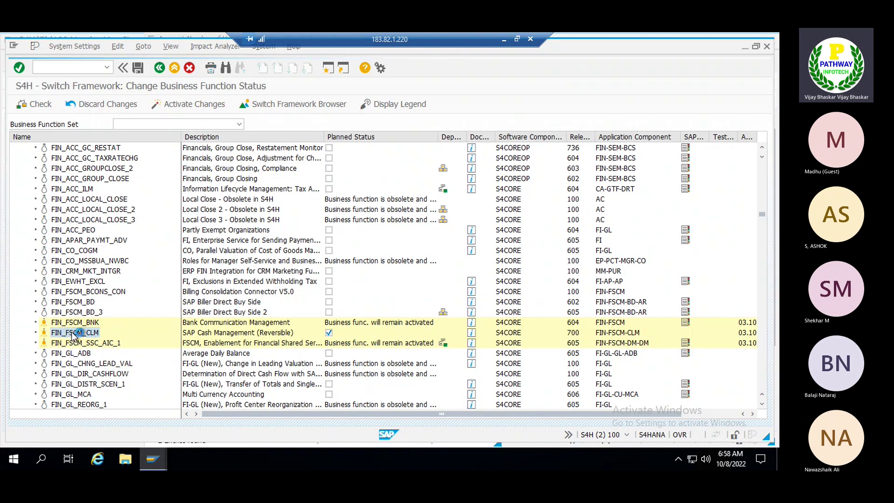
Step: Open FIN_FSCM_CLM details, review the FIN_FSCM_CLM_SFWS_1 switch type, and request change mode
double_click(74, 333)
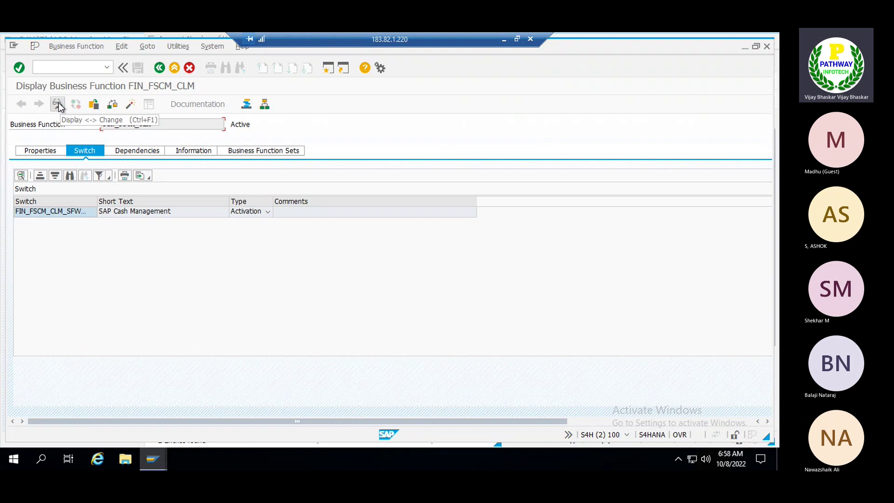
left_click(253, 212)
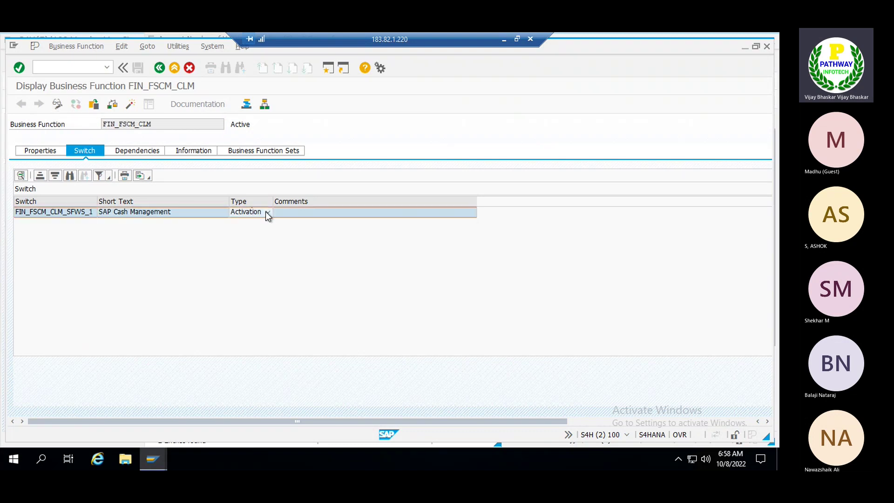
left_click(267, 213)
left_click(169, 249)
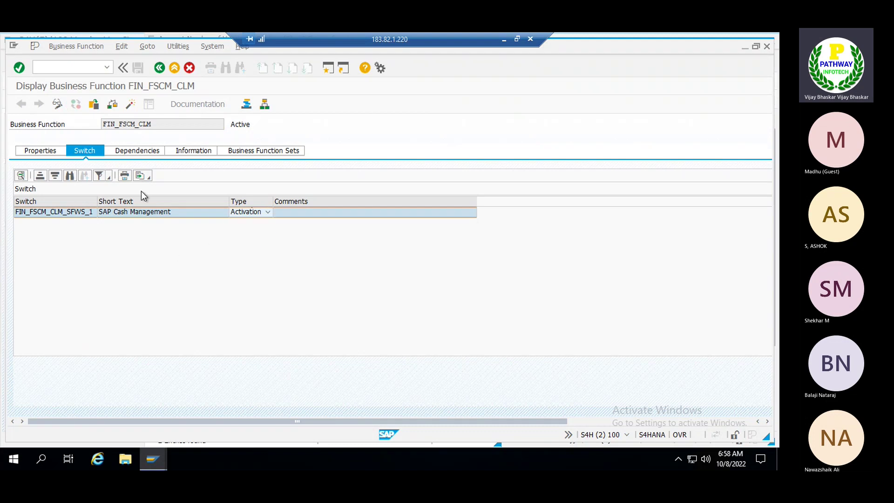
left_click(55, 105)
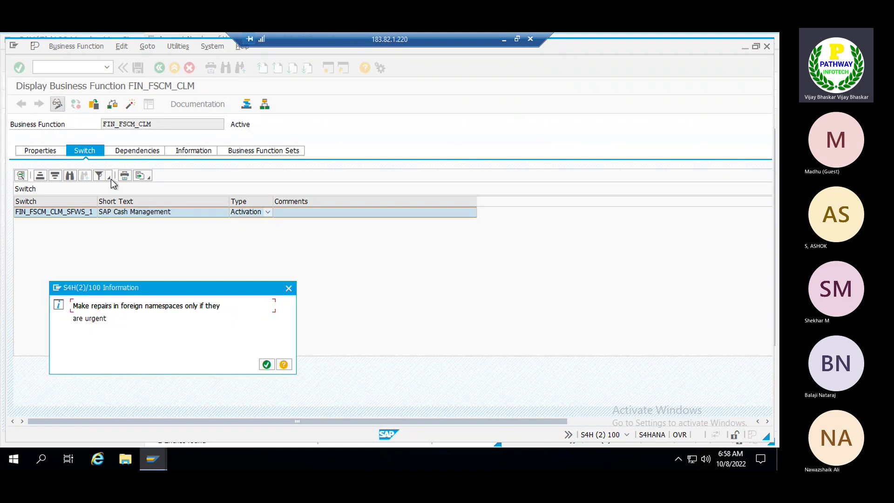
Step: Acknowledge the repair notice, keep switch type Activation, and go back to the status list
key("Return")
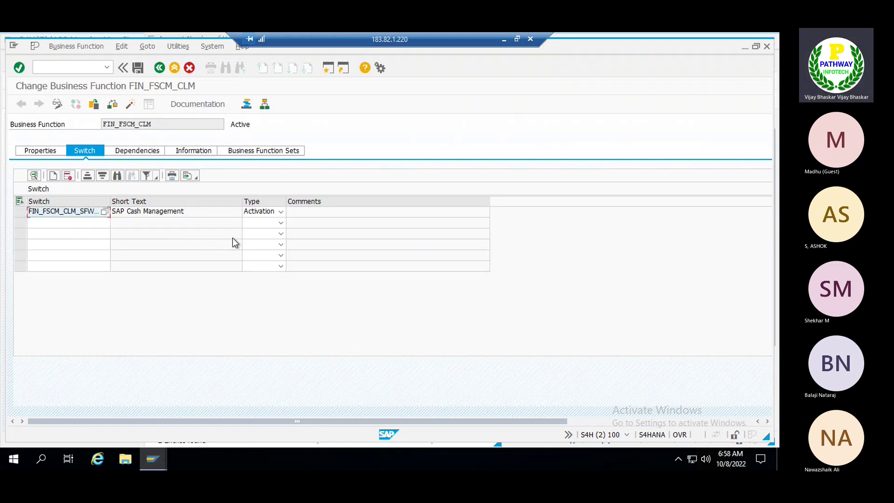
left_click(278, 212)
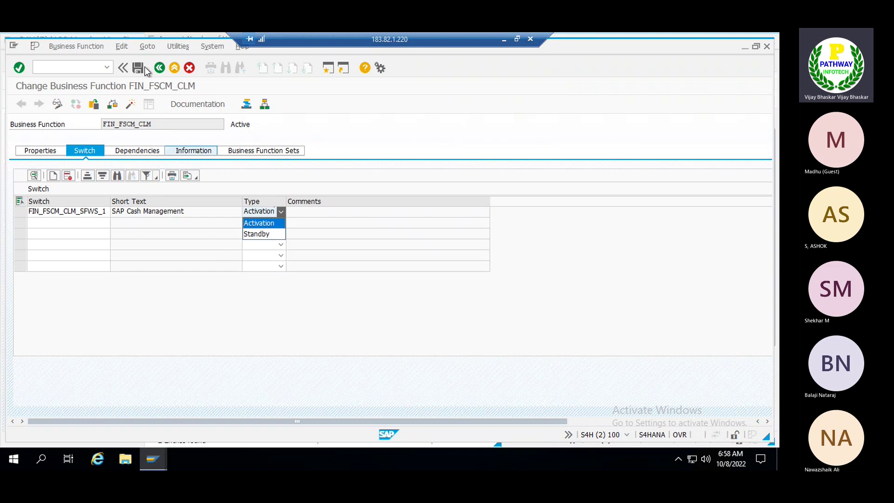
left_click(158, 68)
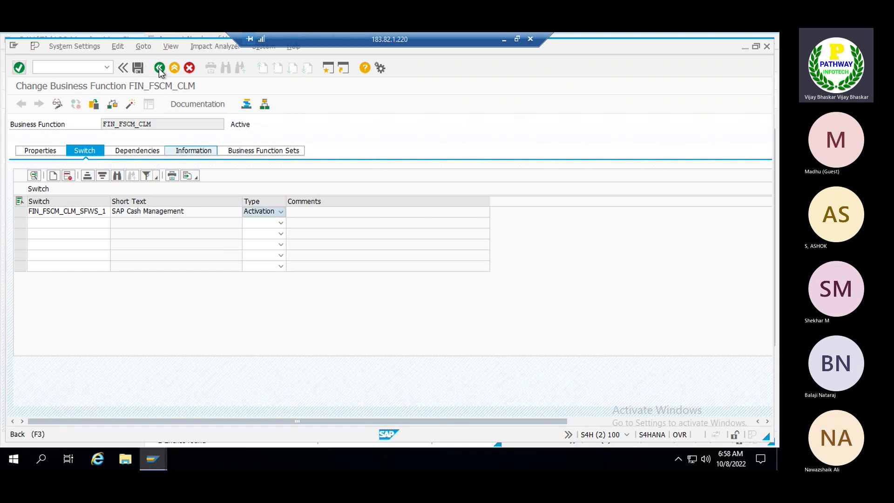